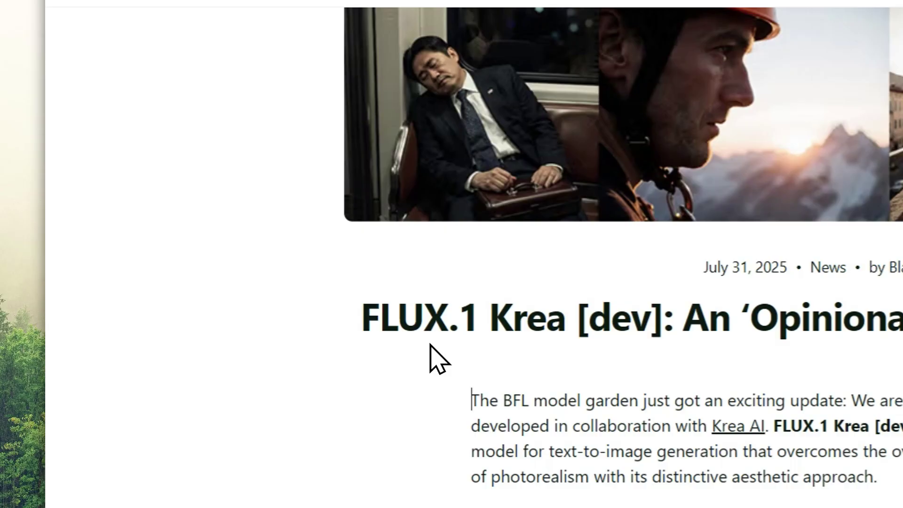
Switch to the Krea home page showing the FLUX.1 Krea open-source card
left_click(397, 16)
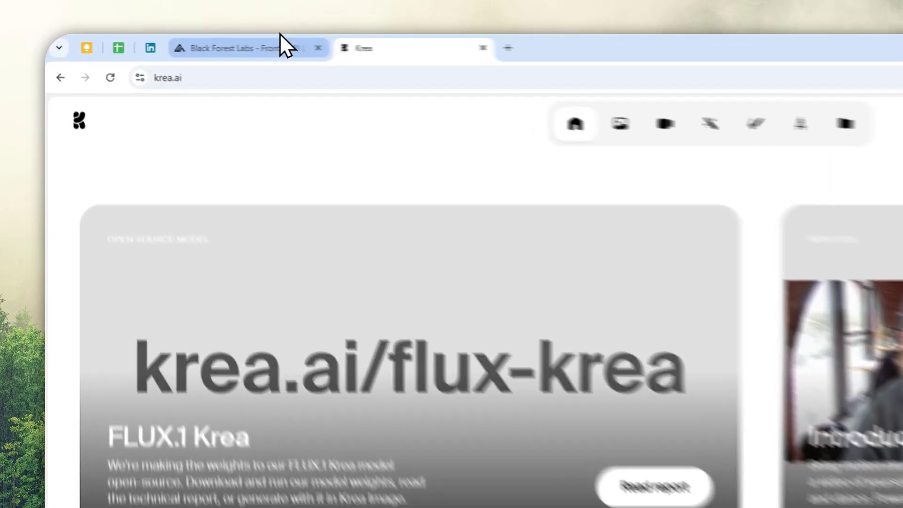
Return to the FLUX.1 Krea [dev] article and highlight the model name and the oversaturated-textures passage
left_click(186, 42)
scroll(369, 131, "down", 2)
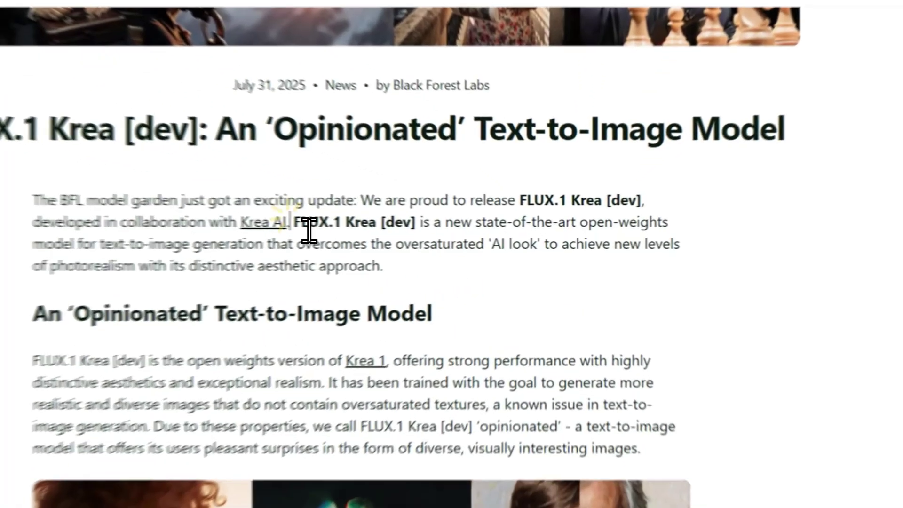
mouse_move(407, 230)
left_mouse_down()
mouse_move(485, 240)
mouse_move(415, 242)
left_mouse_up()
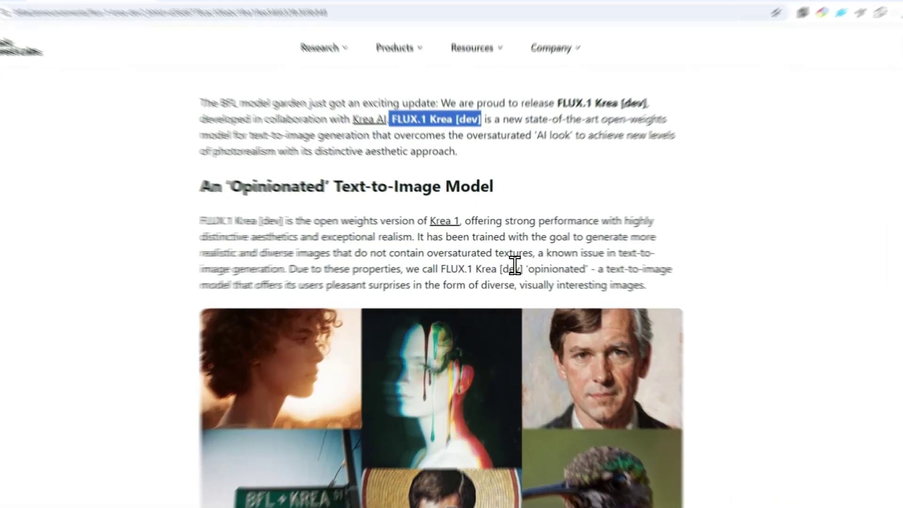
left_click_drag(494, 251, 397, 247)
left_click_drag(325, 261, 188, 292)
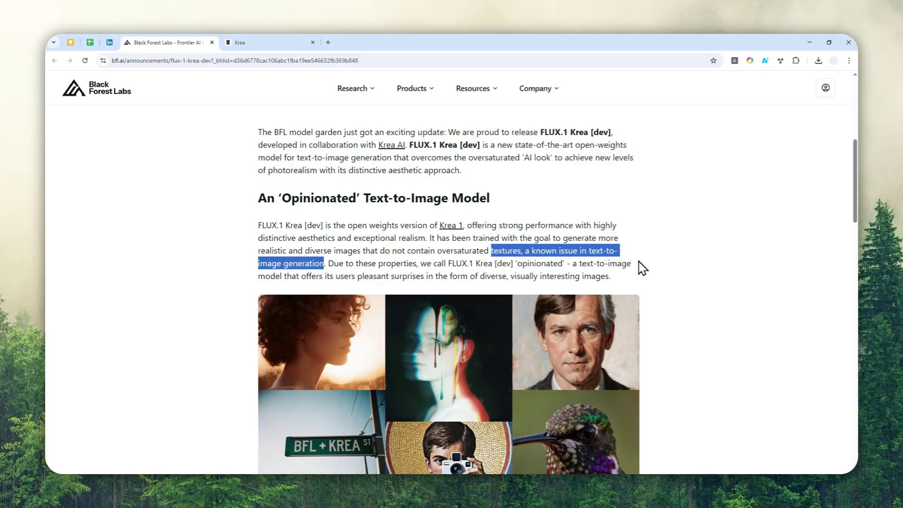
Scroll past the image grid to the ELO chart rating FLUX.1 Krea [dev] at 1011
scroll(634, 235, "down", 3)
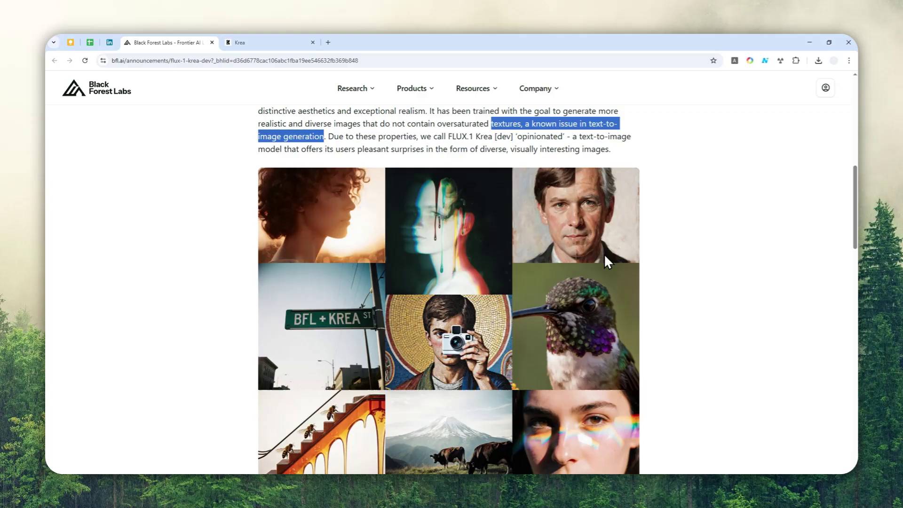
scroll(584, 257, "down", 5)
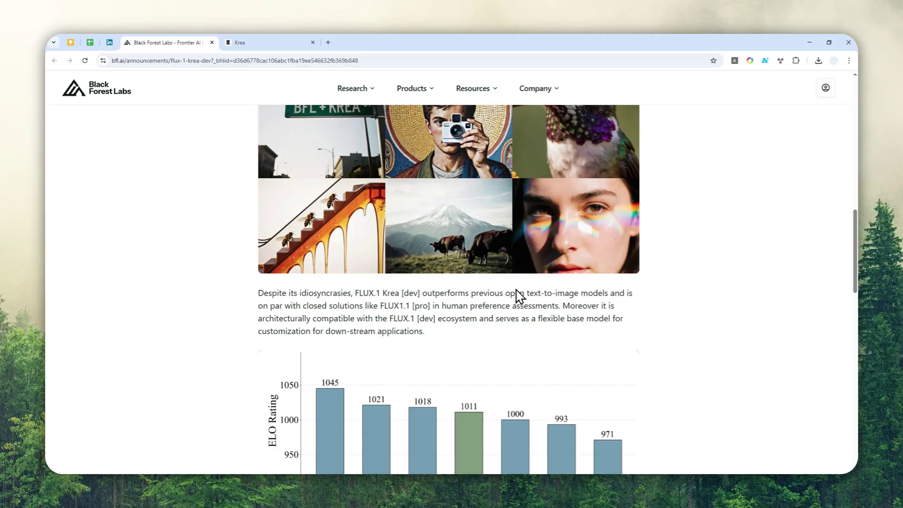
scroll(566, 297, "down", 2)
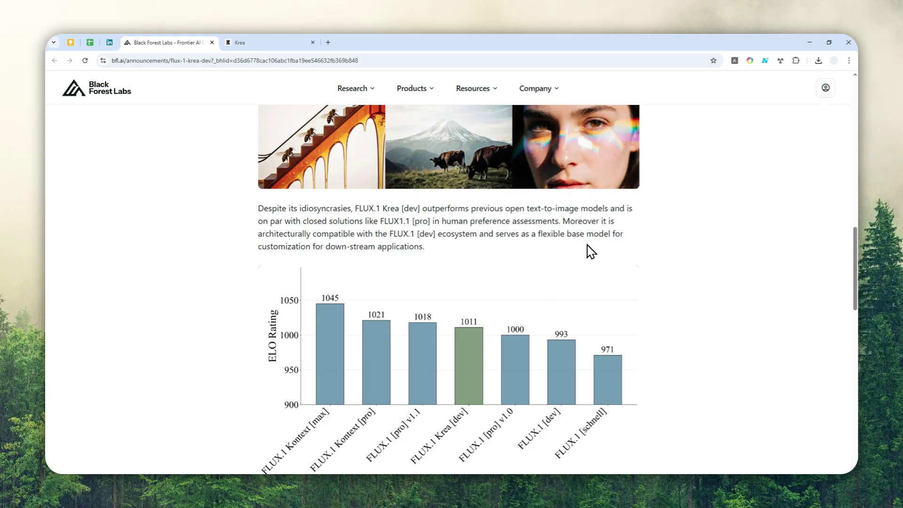
scroll(639, 208, "down", 3)
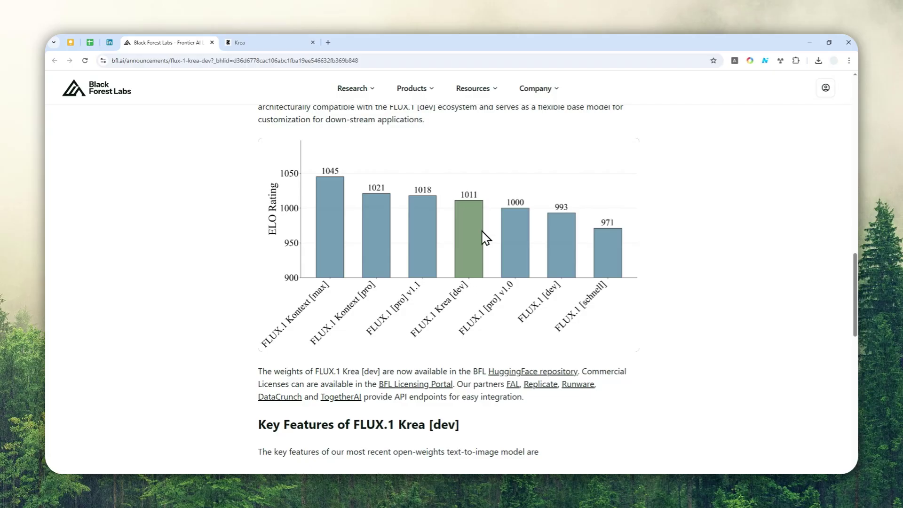
In Key Features, highlight the API partners sentence and FLUX.1 Krea [dev] in the heading
scroll(483, 235, "down", 3)
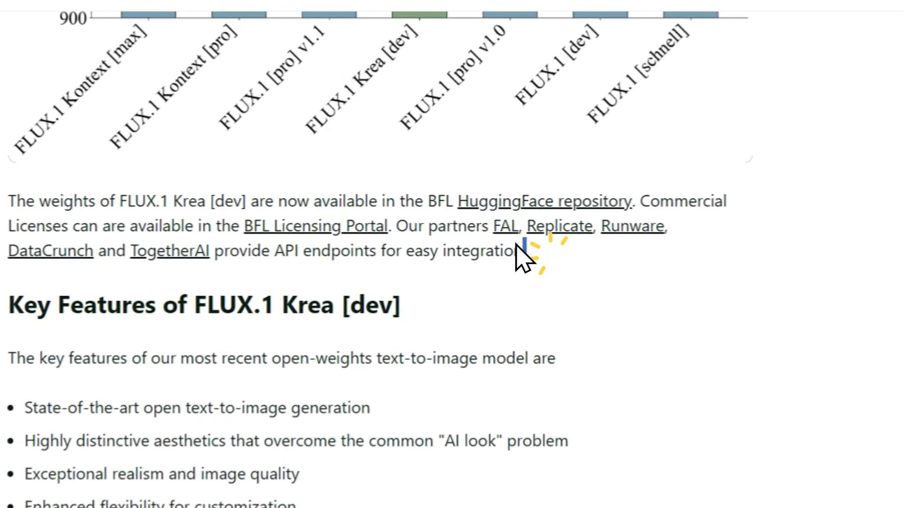
left_click_drag(523, 228, 469, 226)
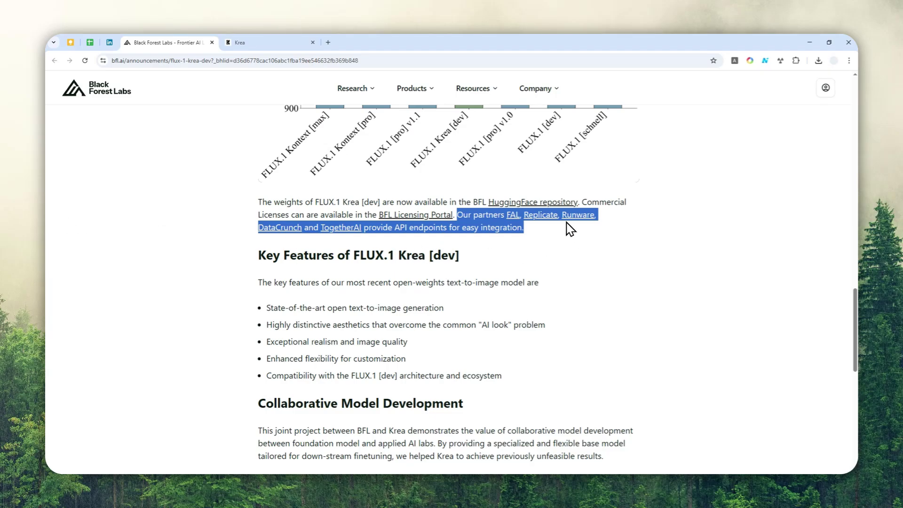
scroll(554, 224, "down", 1)
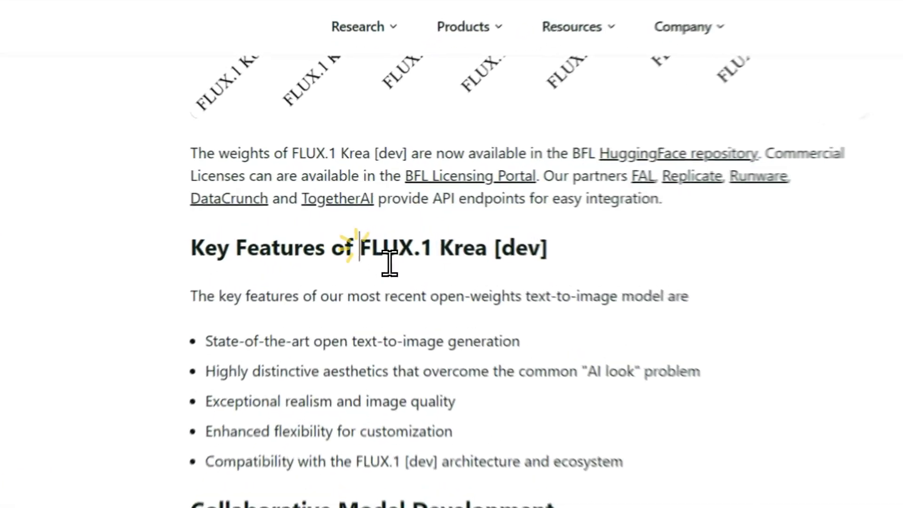
left_click_drag(353, 214, 513, 219)
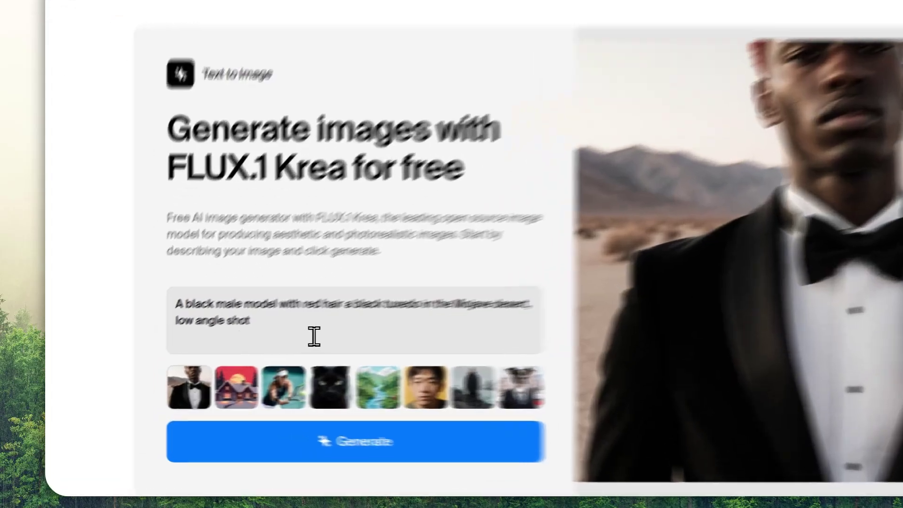
Replace the tuxedo example prompt with 'Woman doing yoga with a side crow pose'
left_click(238, 349)
key("ctrl+a")
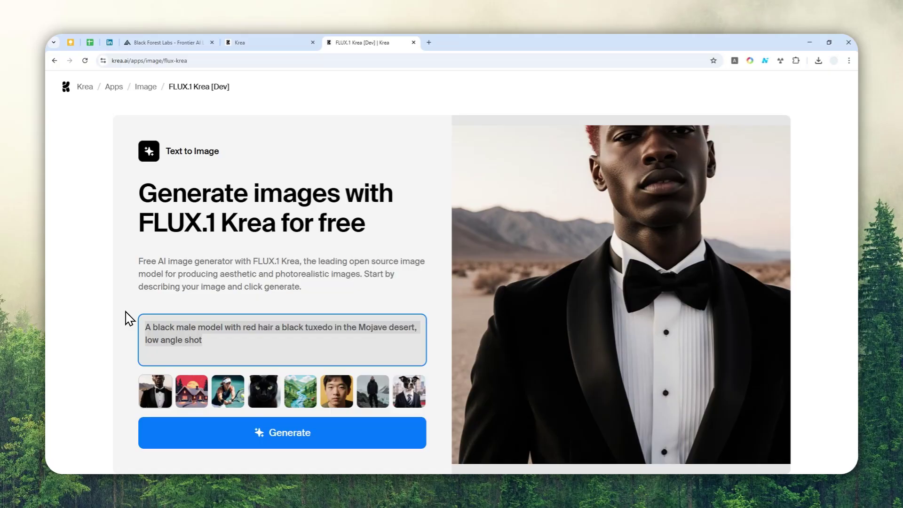
type("wo")
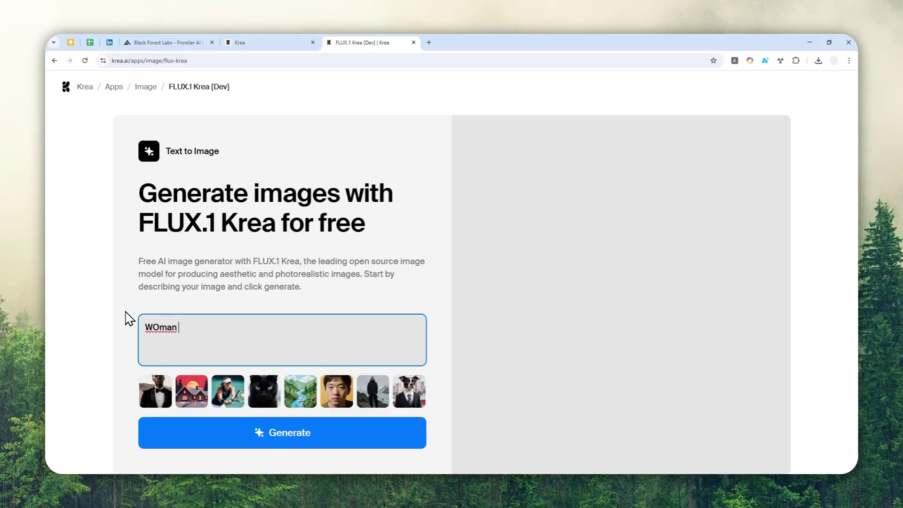
key("BackSpace")
key("BackSpace")
key("BackSpace")
key("BackSpace")
key("BackSpace")
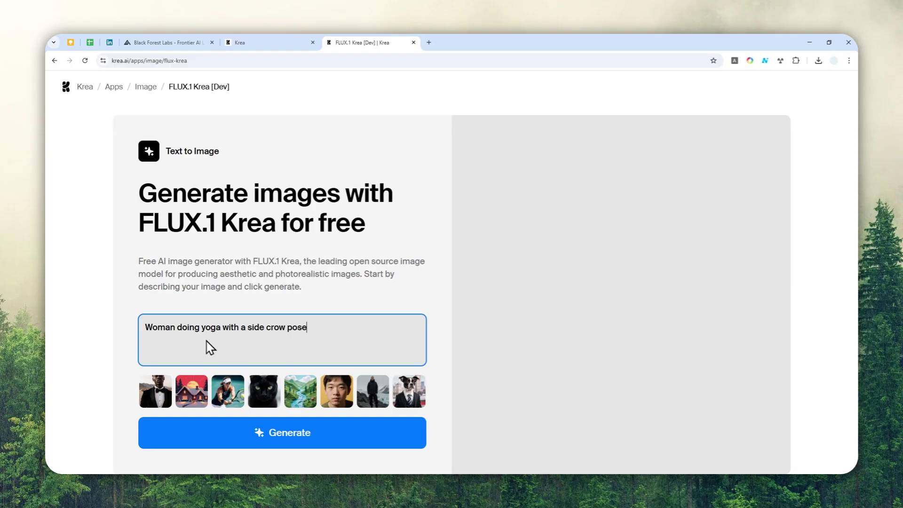
Generate the yoga image, a woman balancing on her hands on a mat
left_click(298, 439)
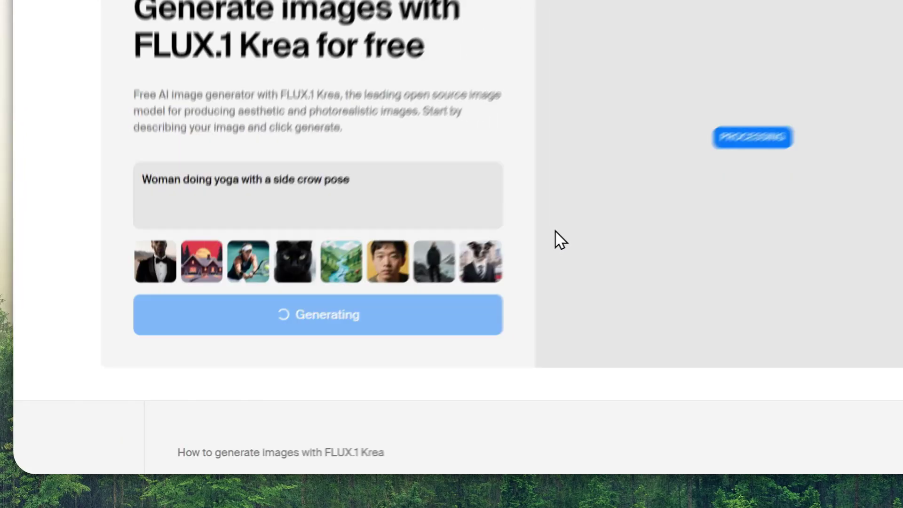
scroll(610, 184, "down", 2)
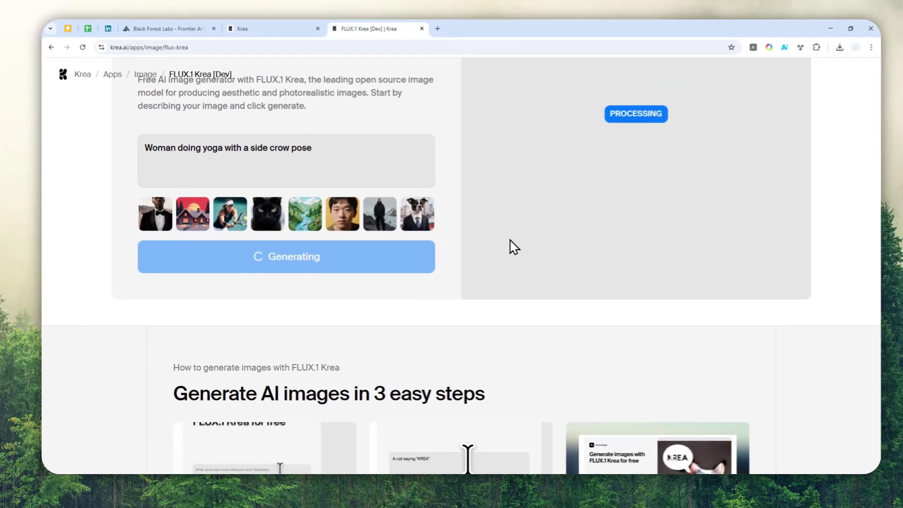
scroll(740, 81, "up", 2)
scroll(738, 113, "down", 5)
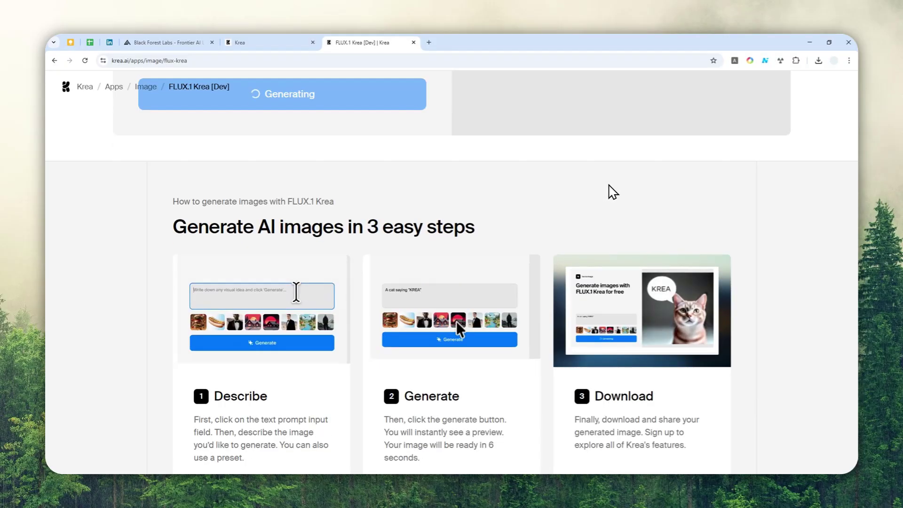
scroll(611, 191, "down", 10)
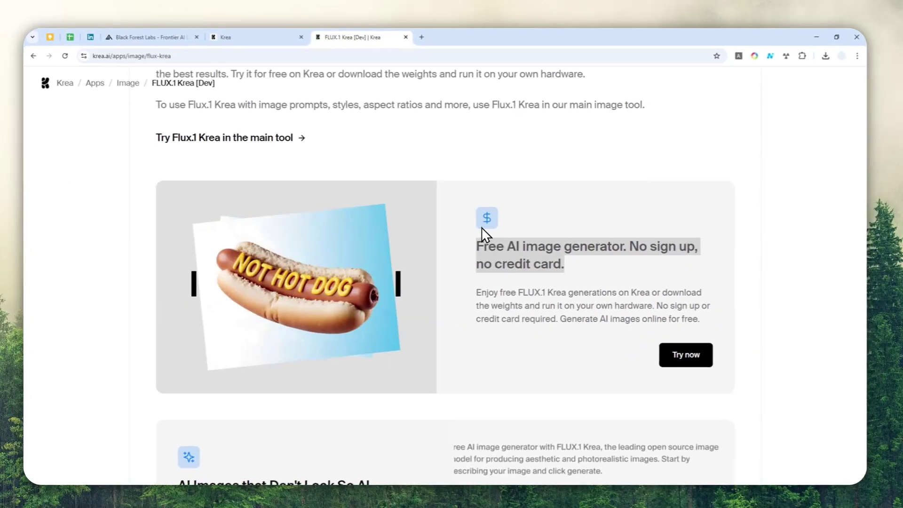
scroll(411, 282, "up", 5)
scroll(474, 238, "up", 8)
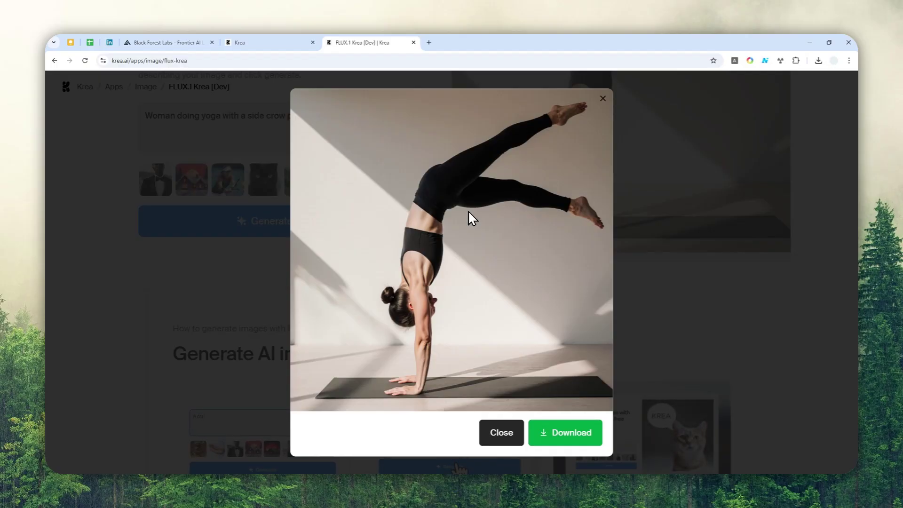
key("ctrl+t")
Search Google for 'side crow pose yoga' and compare it with the Krea result
type("side crow")
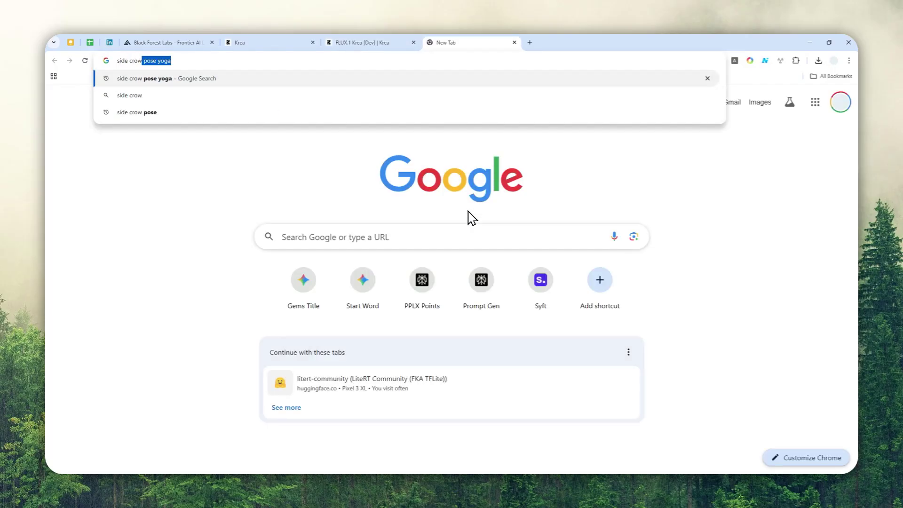
key("Return")
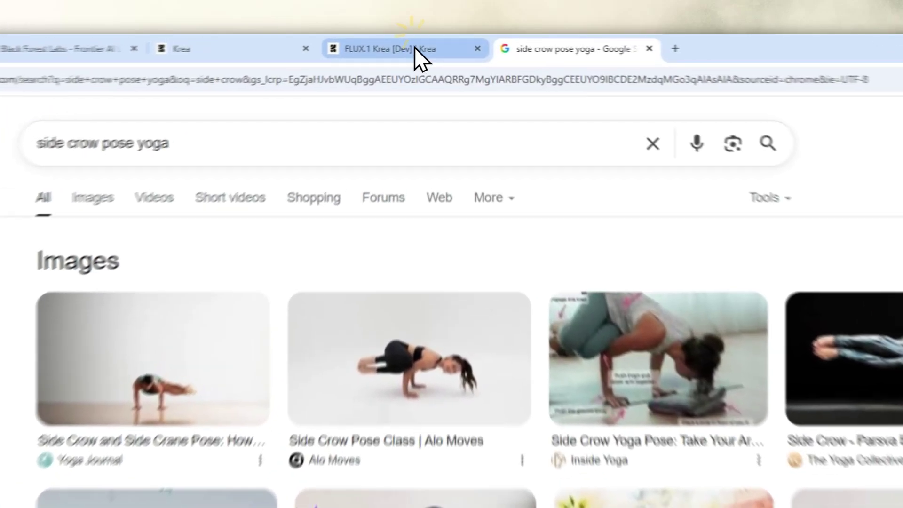
left_click(371, 42)
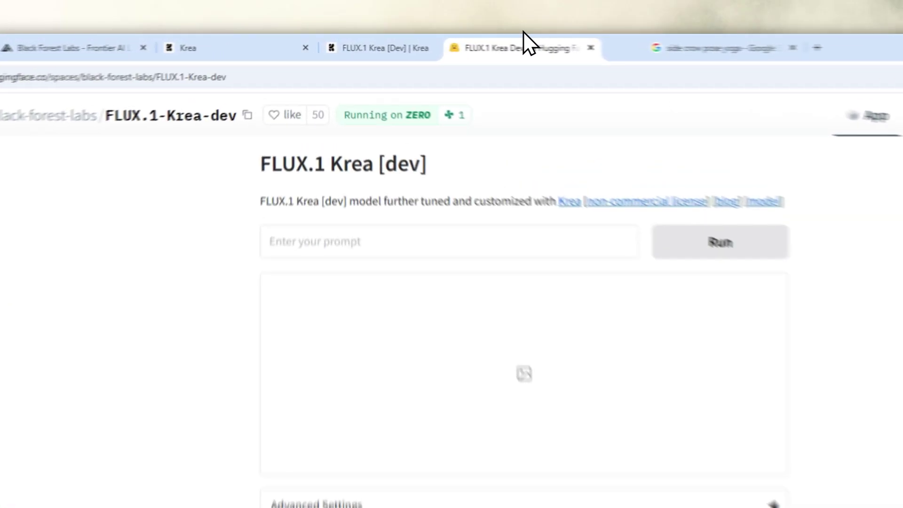
Run the Hugging Face Space with the prompt 'a close up photo of an ant on a green leaf'
left_click(348, 84)
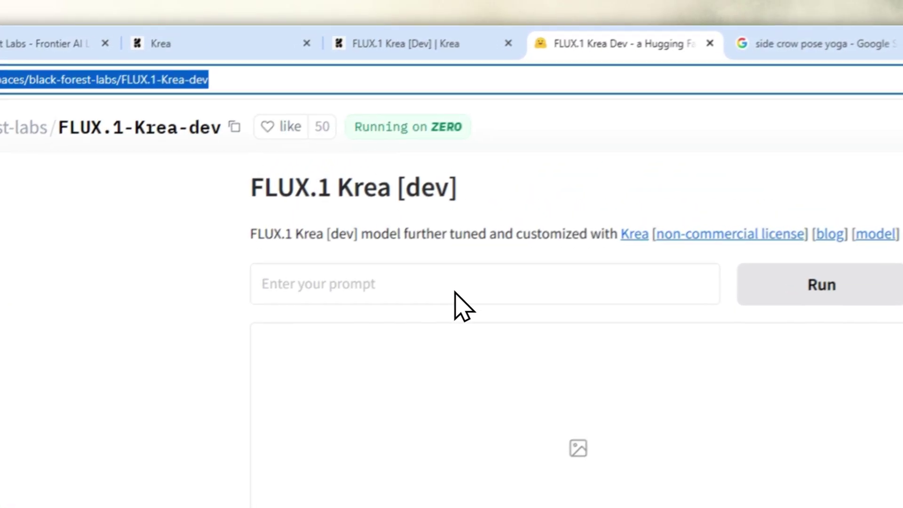
left_click(433, 295)
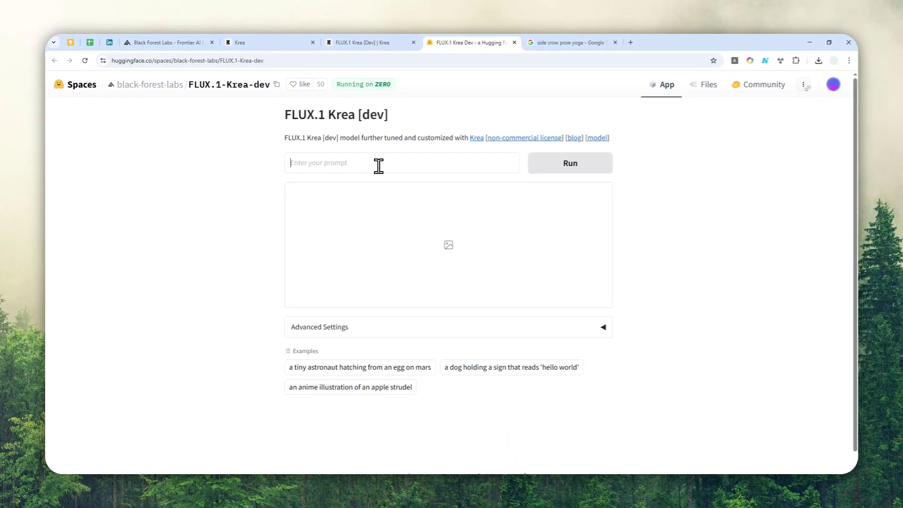
type("a")
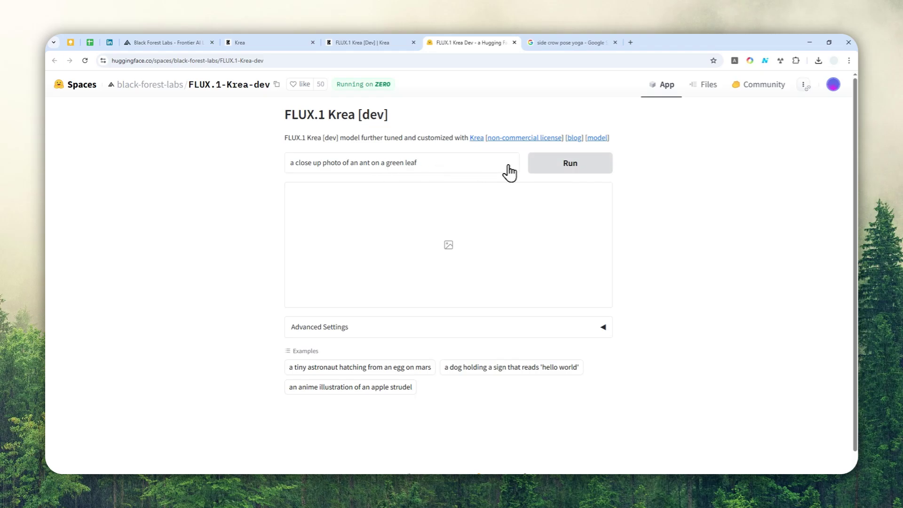
left_click(551, 166)
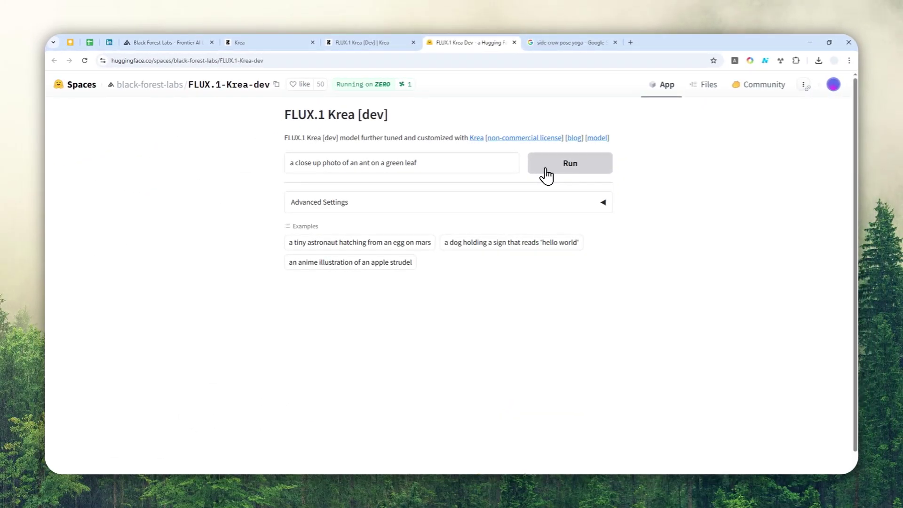
left_click(546, 175)
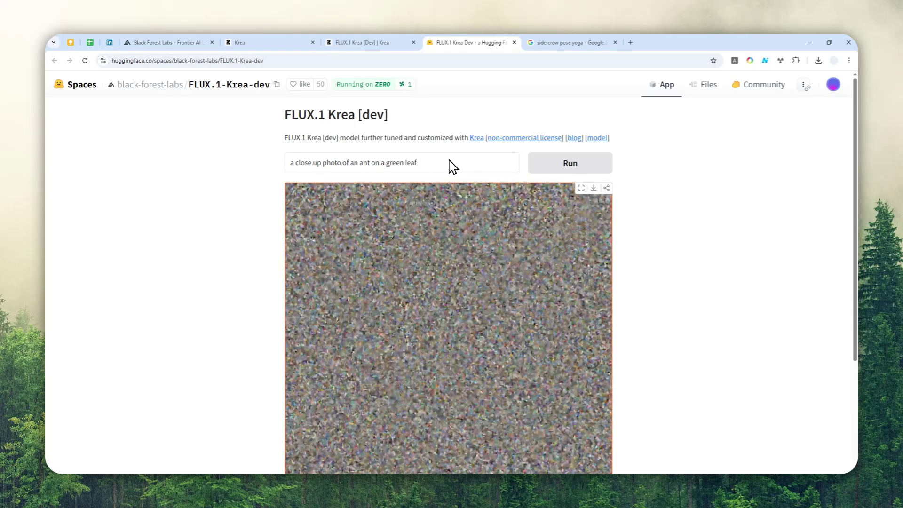
Check Advanced Settings (1024×1024, guidance 4.5, 28 steps) and view the finished ant image
scroll(329, 211, "down", 3)
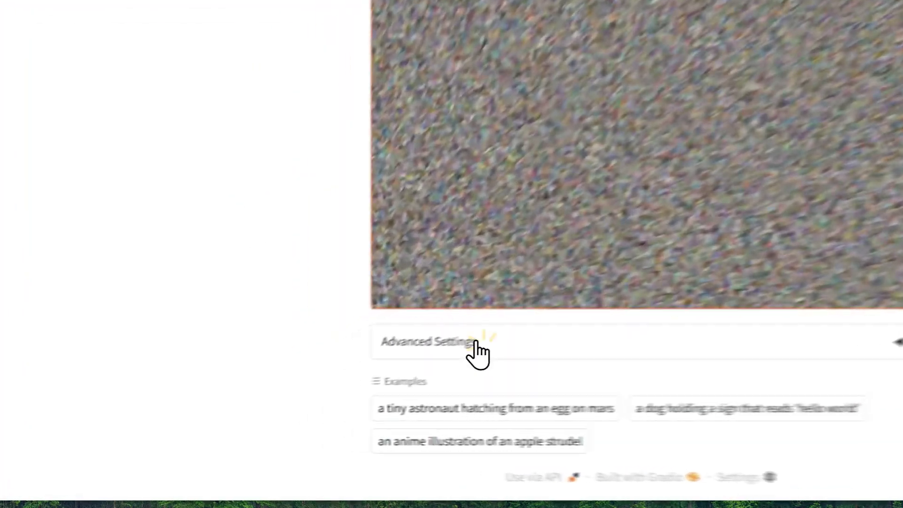
left_click(324, 379)
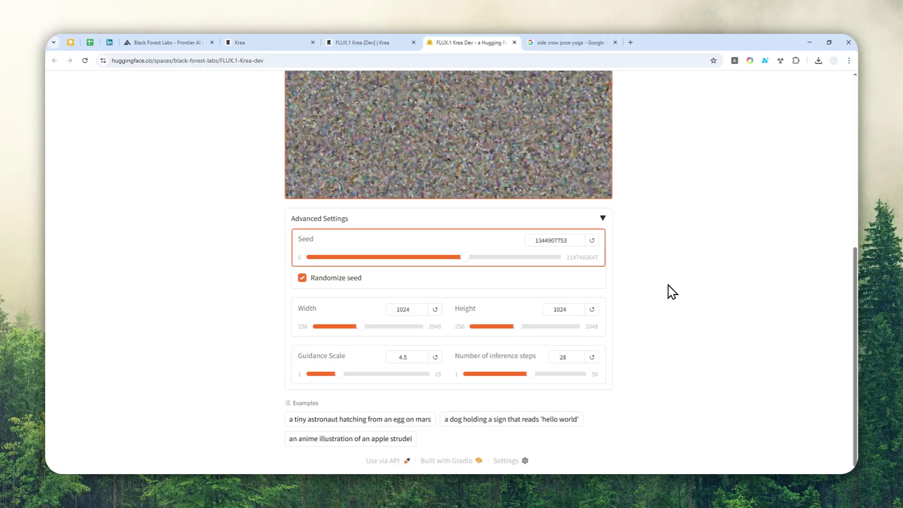
scroll(592, 275, "up", 5)
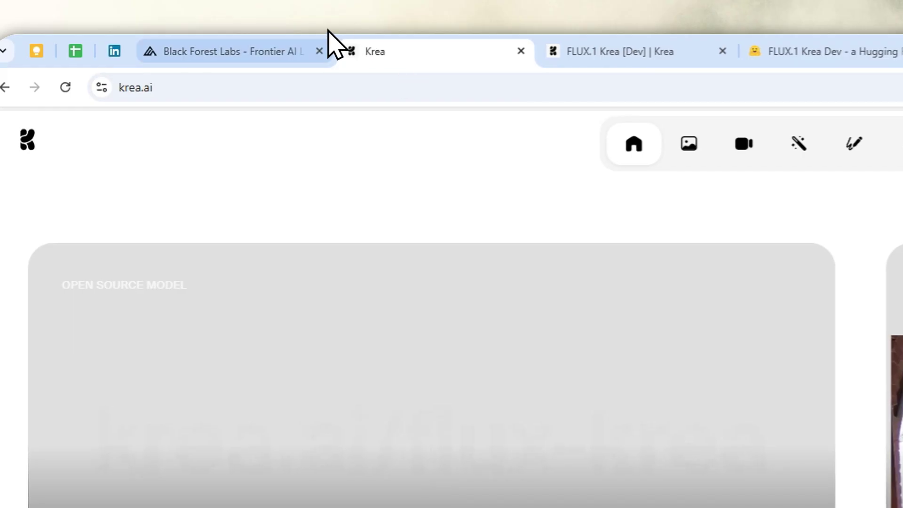
Return to the top of the Black Forest Labs FLUX.1 Krea [dev] article
left_click(306, 47)
scroll(690, 390, "up", 20)
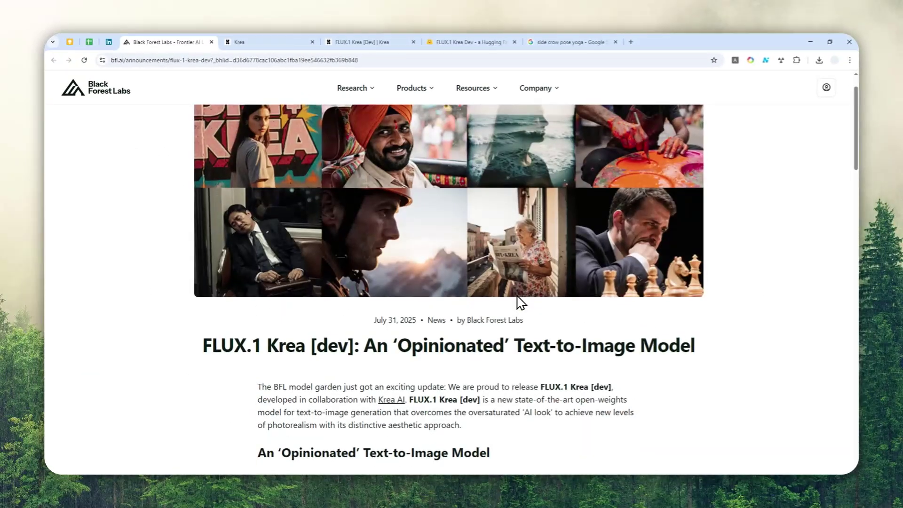
scroll(520, 302, "up", 1)
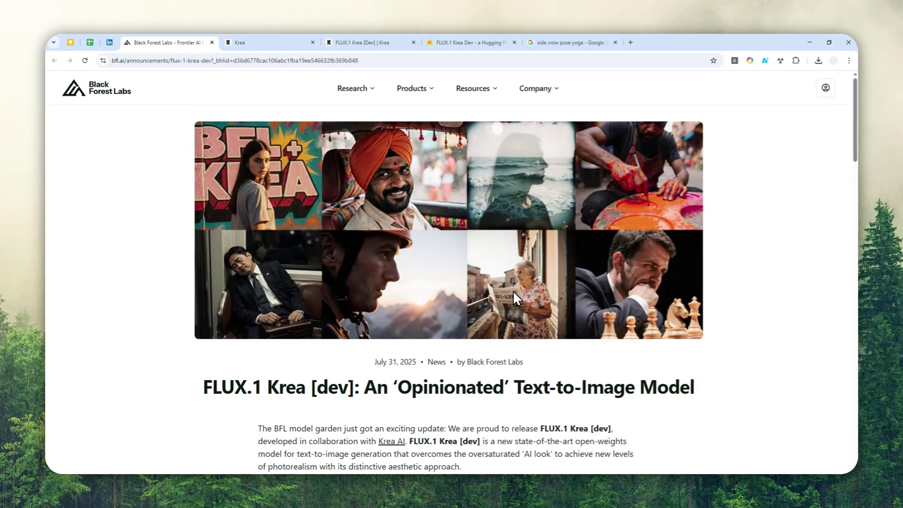